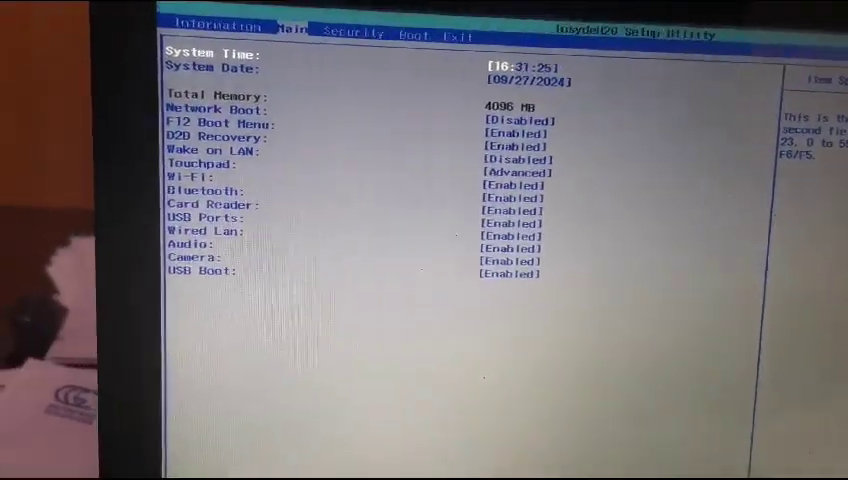
# - Set F12 Boot Menu to Enabled in the InsydeH2O Setup Utility
pyautogui.press('Down')
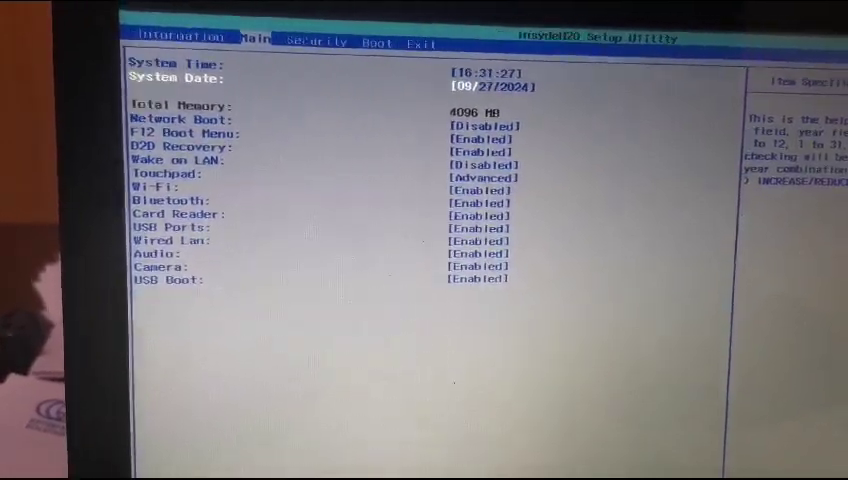
pyautogui.press('Down')
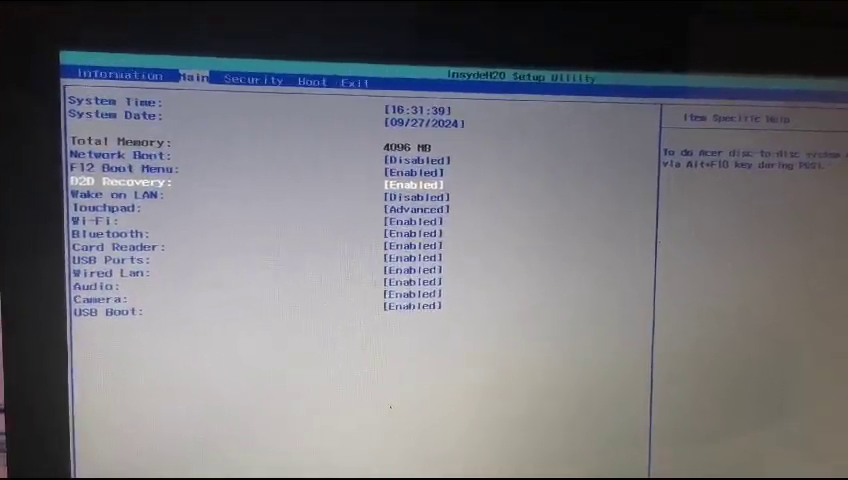
pyautogui.press('Return')
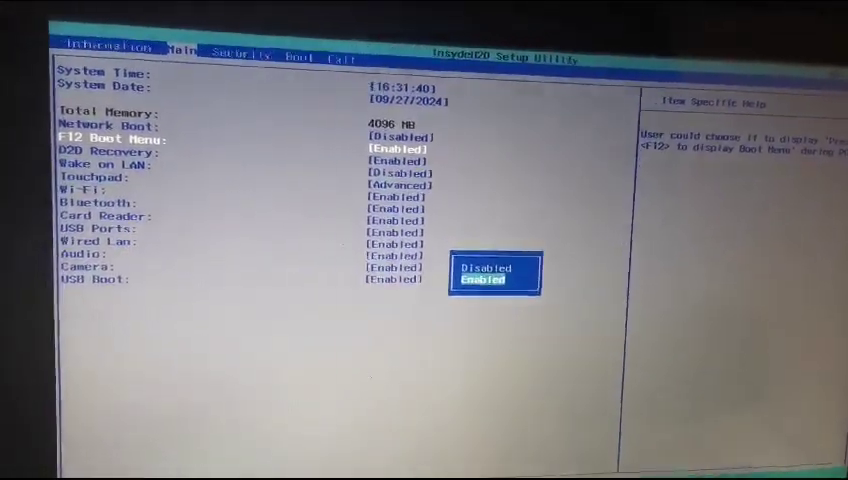
pyautogui.press('Return')
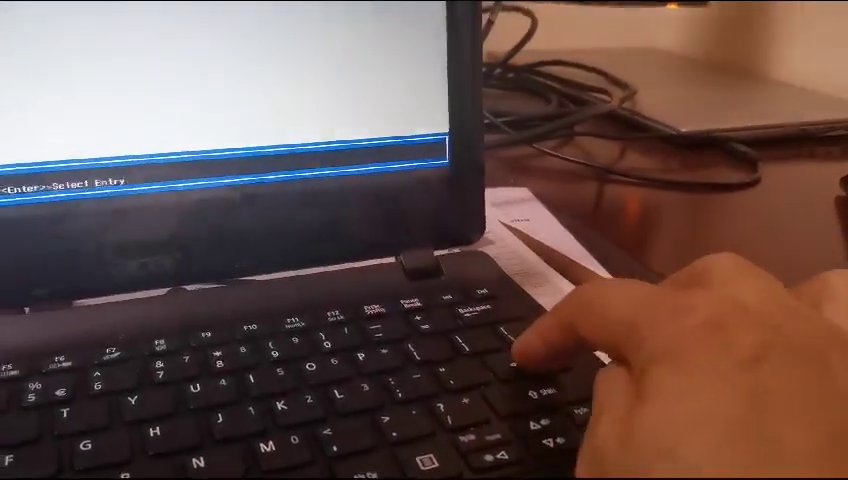
# - Boot the Acer laptop from the SanDisk USB installer in the Boot Manager
pyautogui.press('Return')
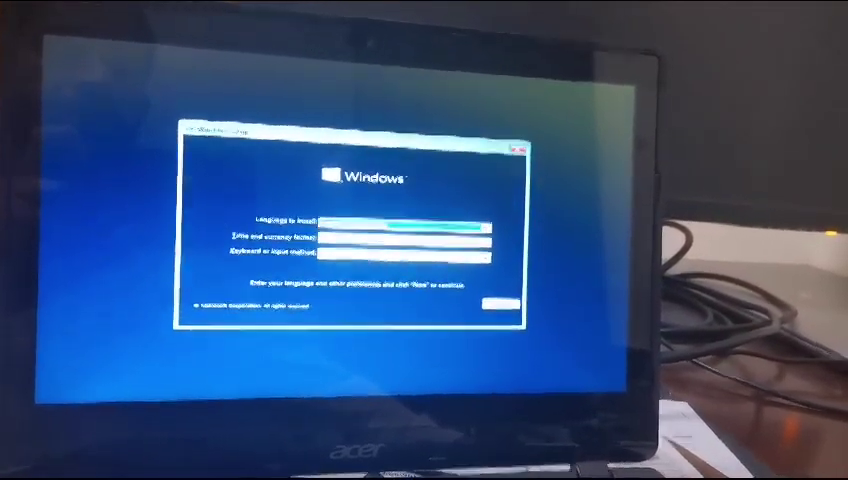
# - Accept the default language and keyboard settings and start the Windows installation
pyautogui.click(498, 304)
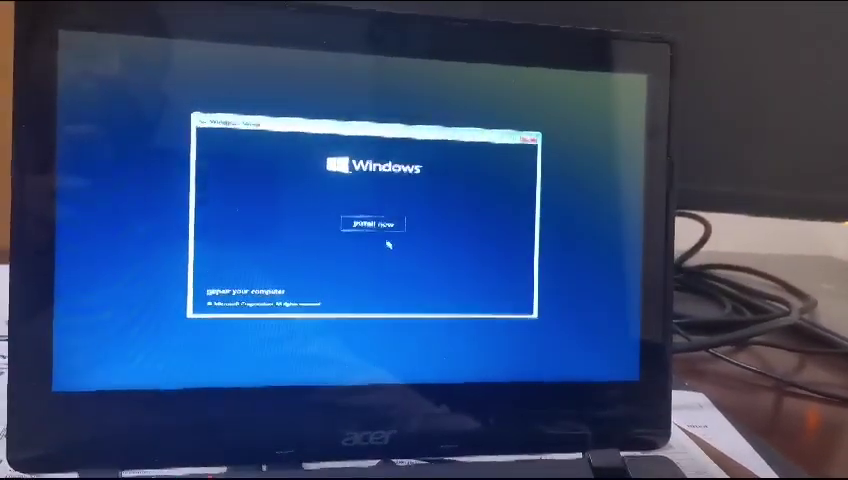
pyautogui.click(372, 223)
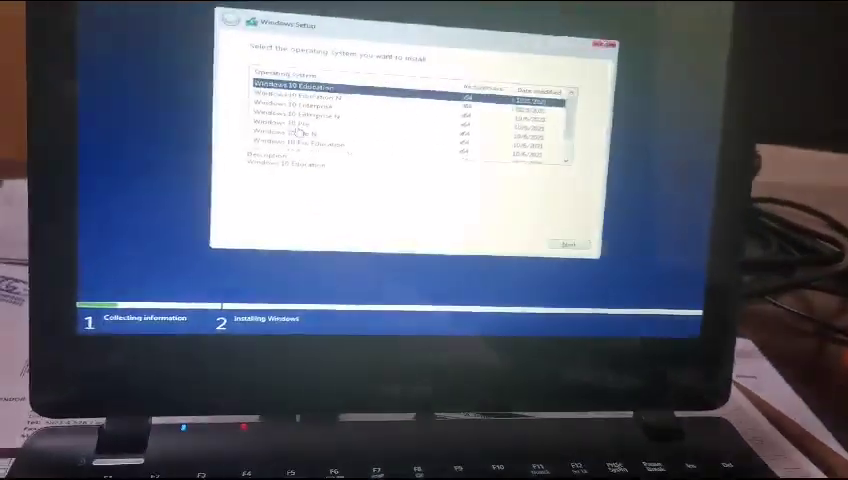
# - Choose the Windows 10 Pro edition and accept the license terms
pyautogui.click(252, 98)
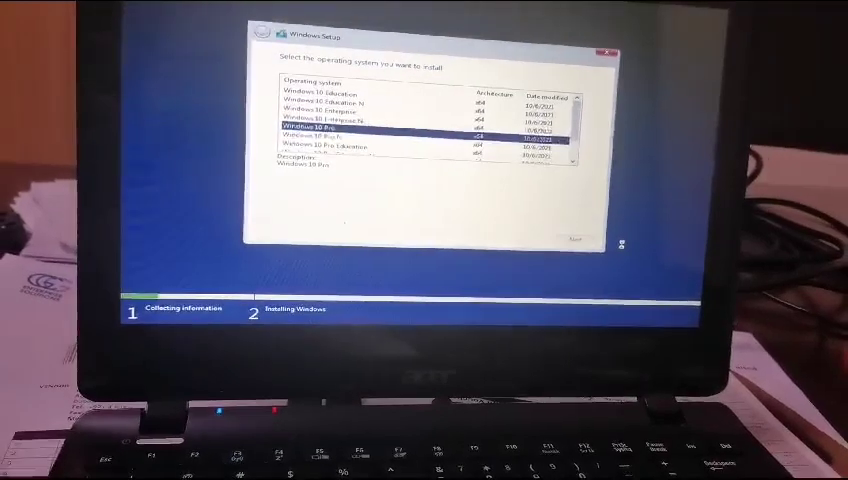
pyautogui.click(566, 222)
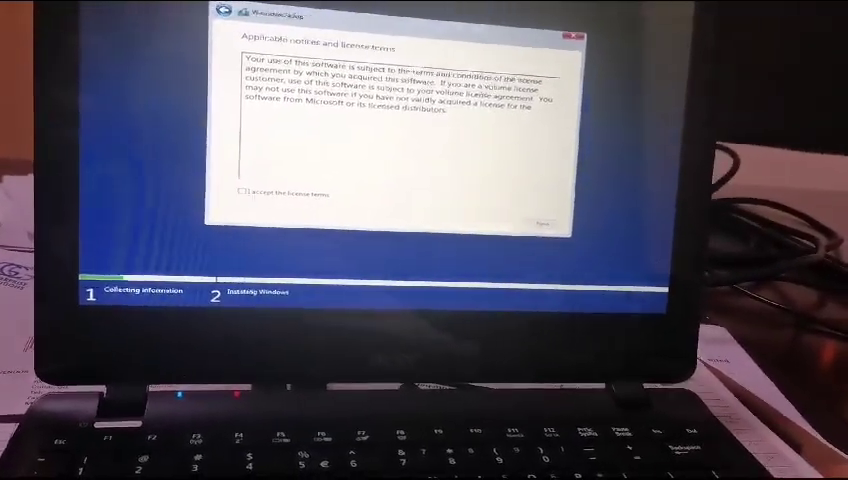
pyautogui.click(238, 196)
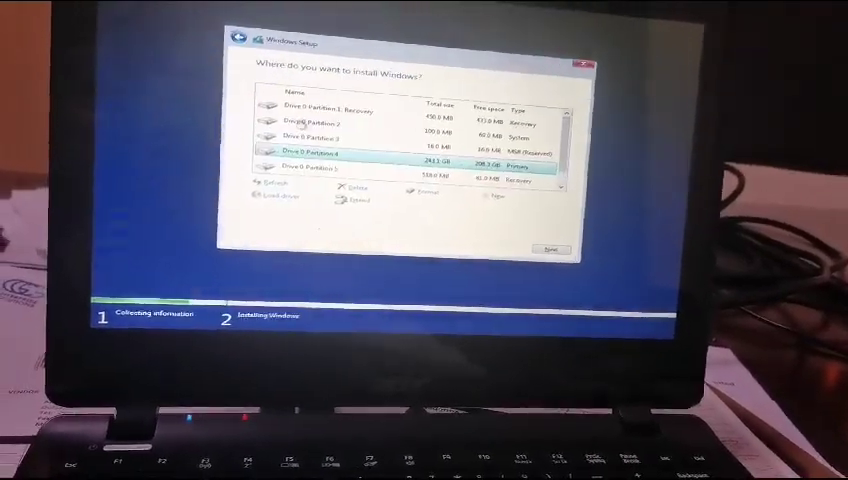
# - Delete the 243 GB primary, 16 MB reserved and recovery partitions on Drive 0
pyautogui.click(366, 189)
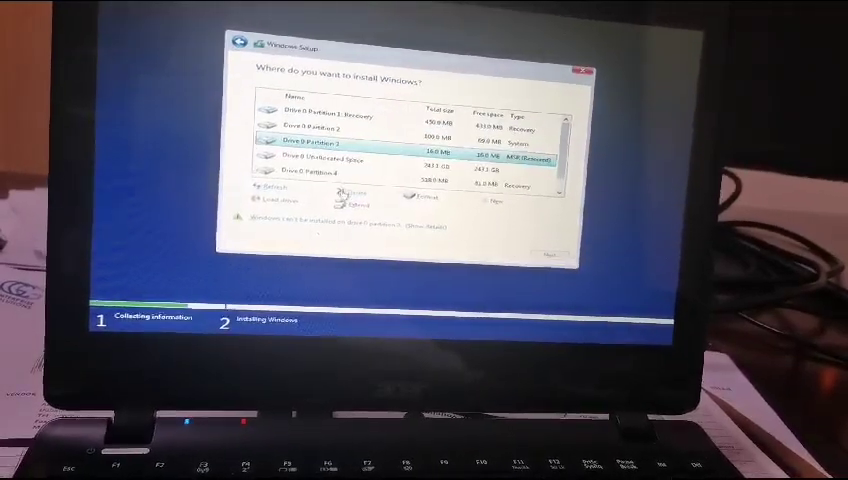
pyautogui.click(343, 193)
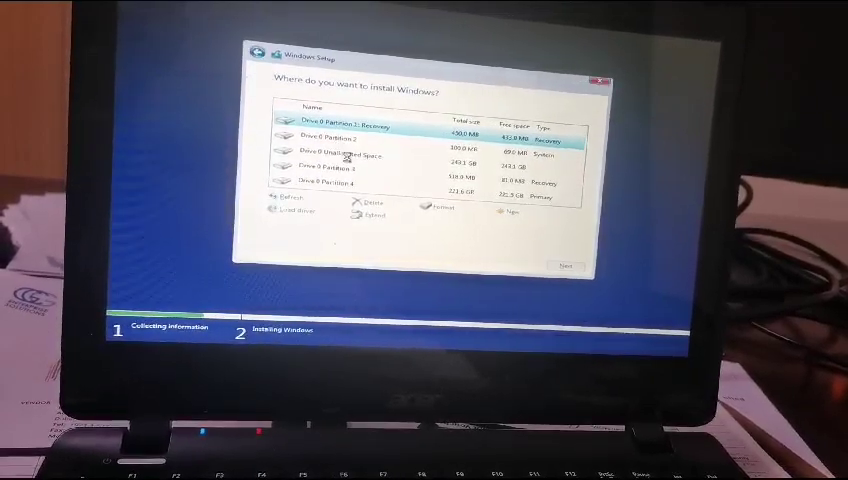
pyautogui.click(370, 207)
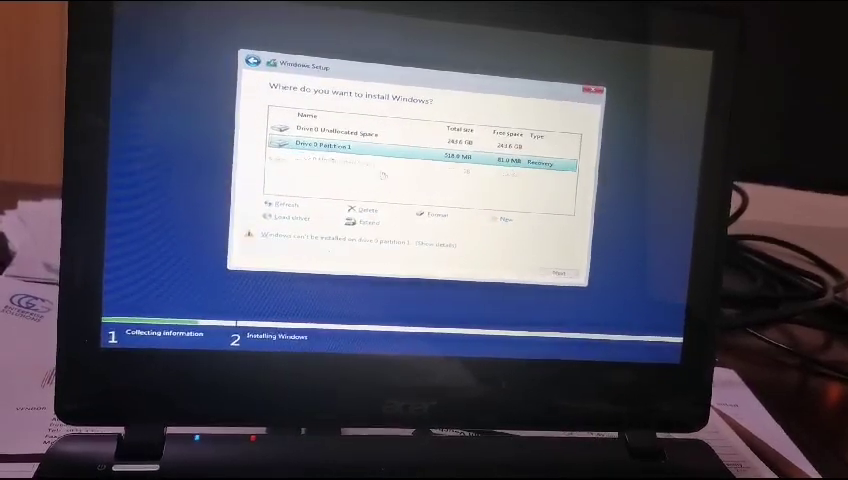
pyautogui.click(492, 233)
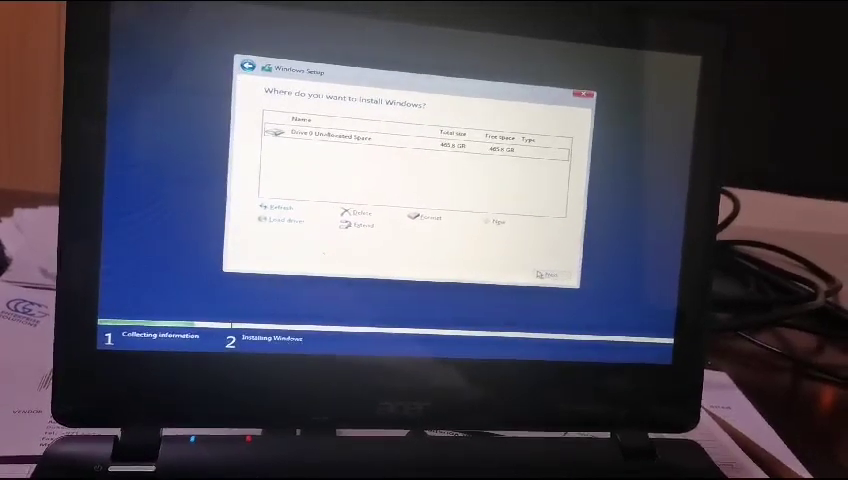
# - Install Windows onto Drive 0's 465.8 GB unallocated space
pyautogui.click(370, 145)
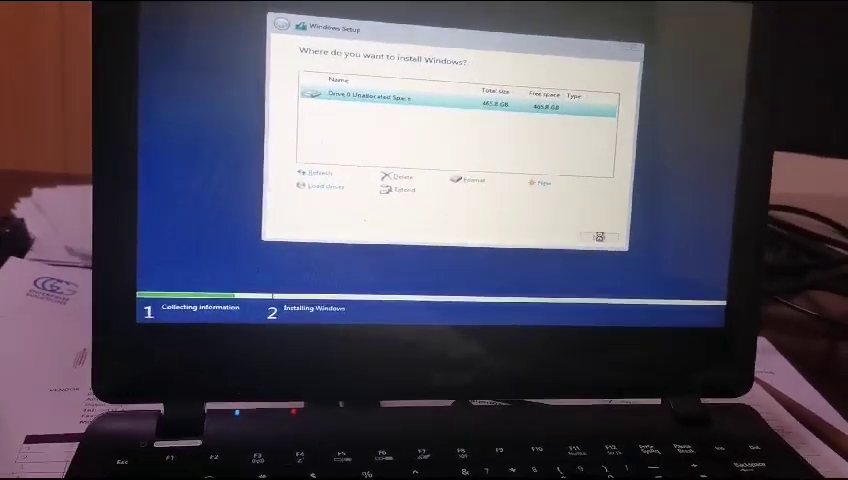
pyautogui.click(610, 248)
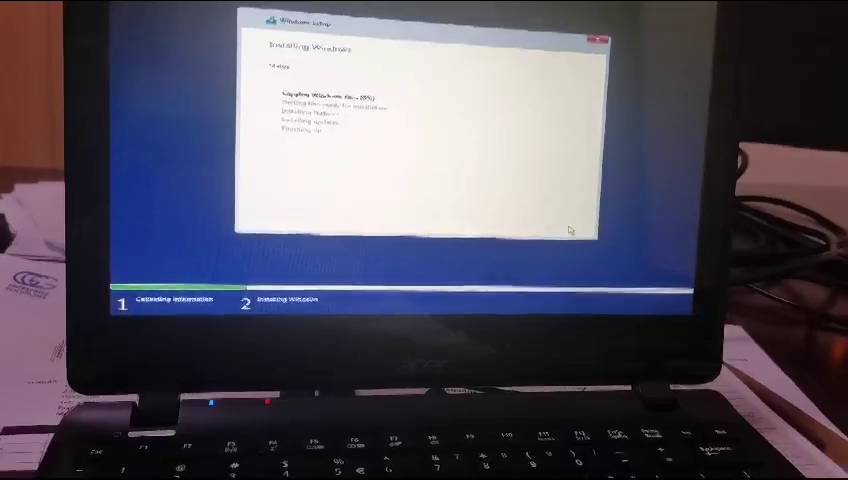